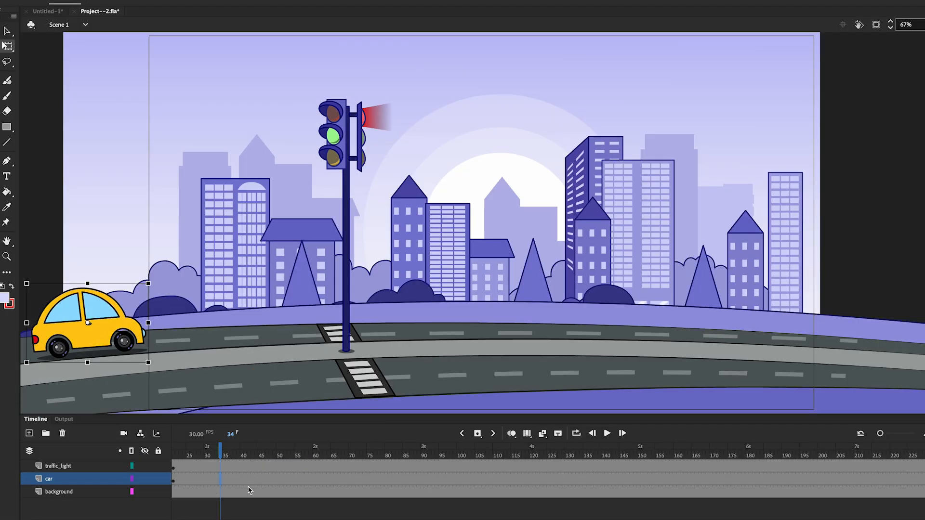
Create a motion tween on the car layer and move the car across the road beyond the far stage edge at frame 211
right_click(246, 483)
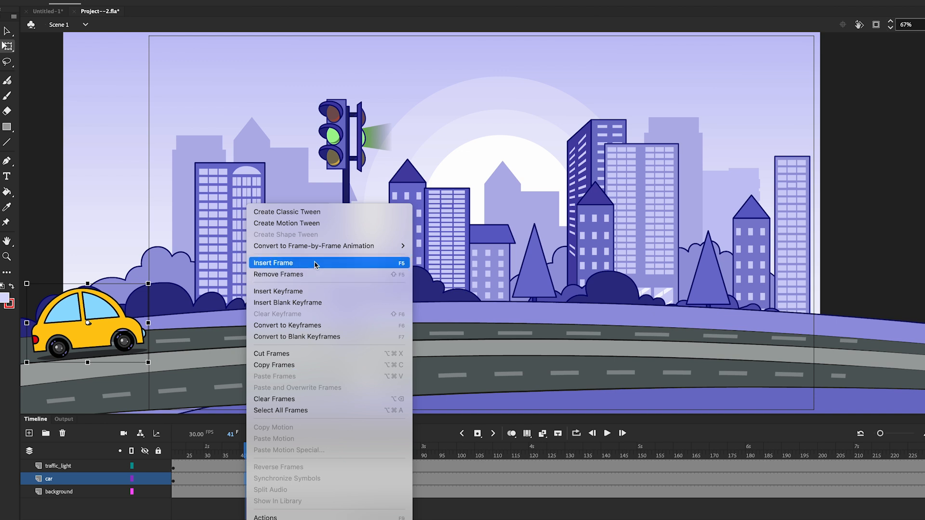
click(300, 223)
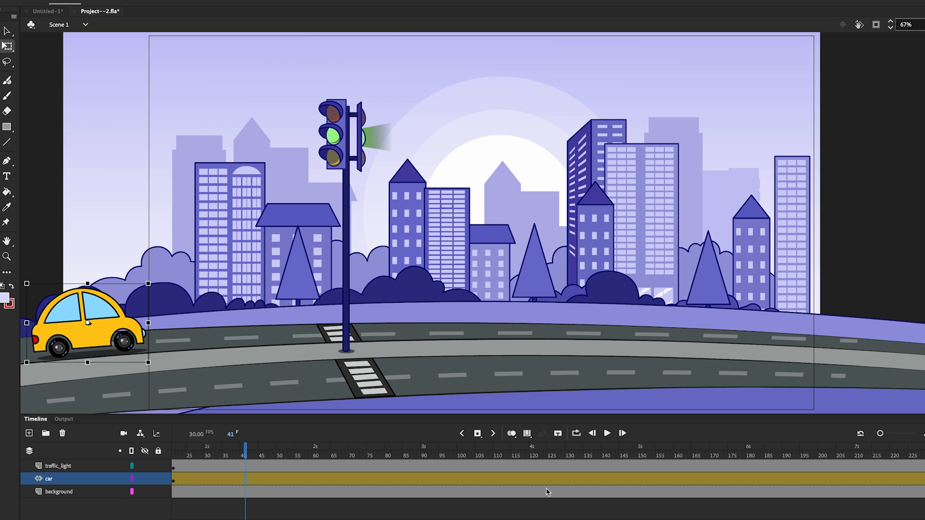
drag(244, 453, 859, 452)
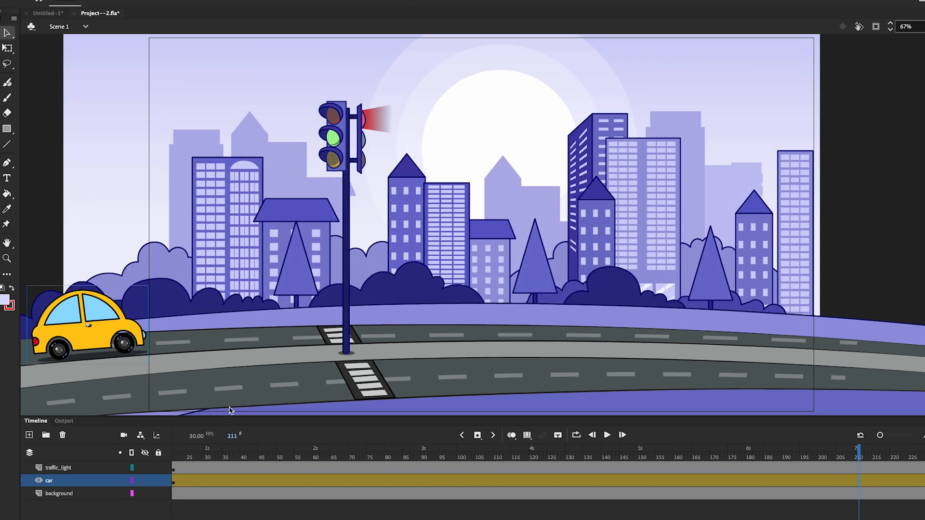
drag(103, 337, 911, 338)
key(q)
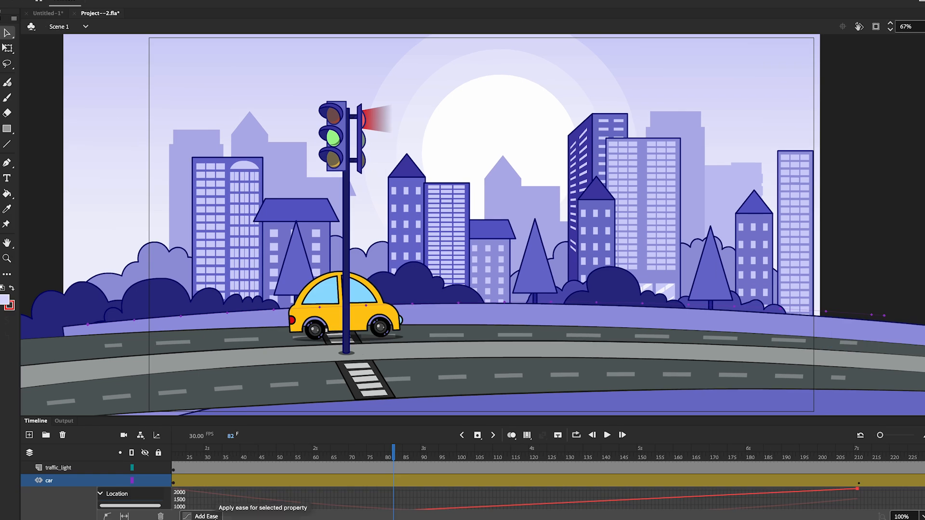
Add an ease to the Location property of the car's motion tween and play back the animation
click(205, 516)
click(191, 432)
click(214, 458)
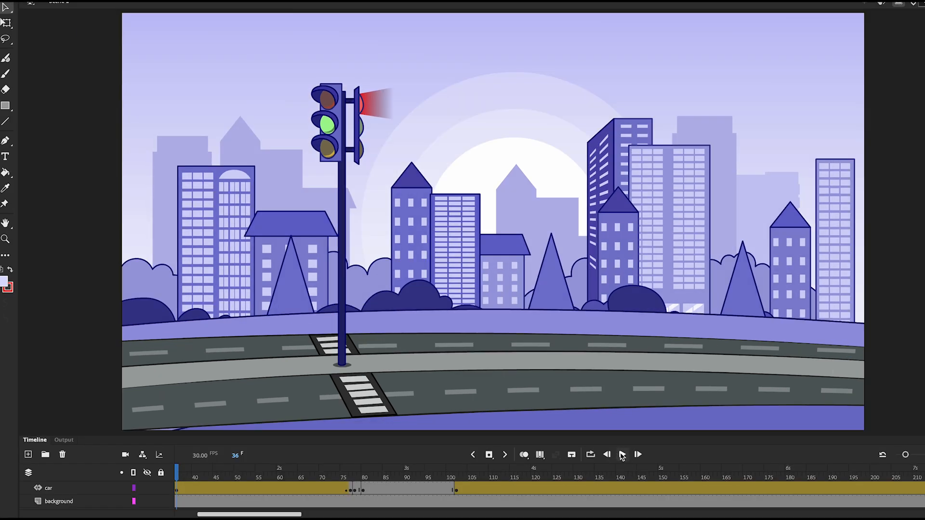
click(622, 455)
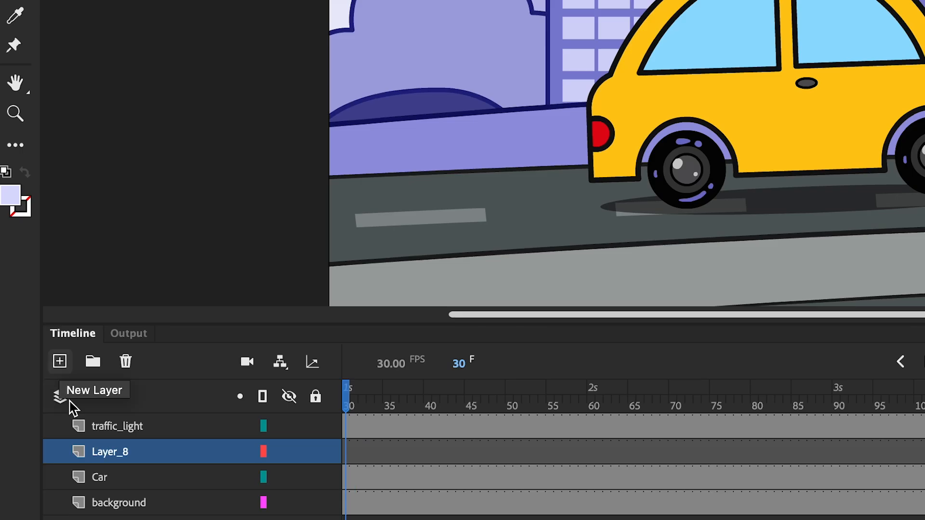
Rename the new layer Layer_8 as Smoke
double_click(109, 460)
text(S)
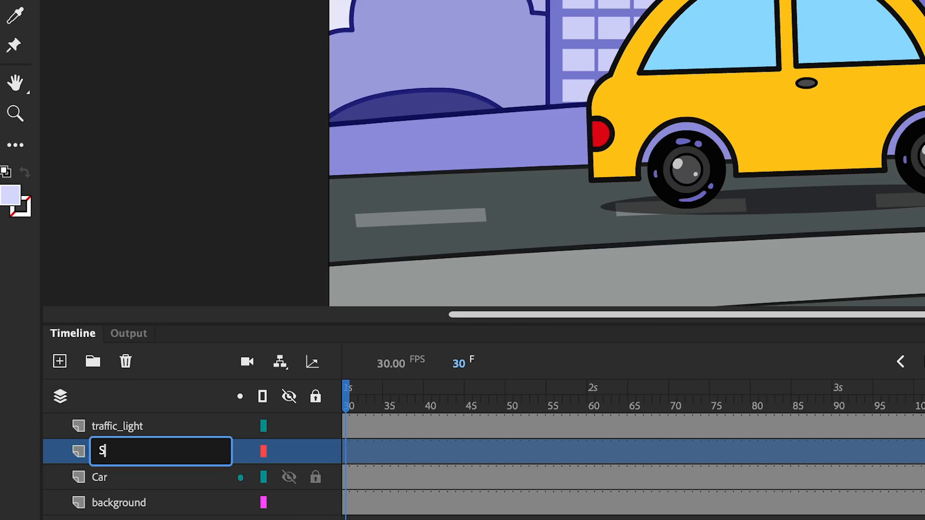
text(moke)
key(Return)
Place the Smoke layer beneath the Car layer and lock the traffic_light, Car and background layers
click(131, 461)
drag(159, 460, 140, 491)
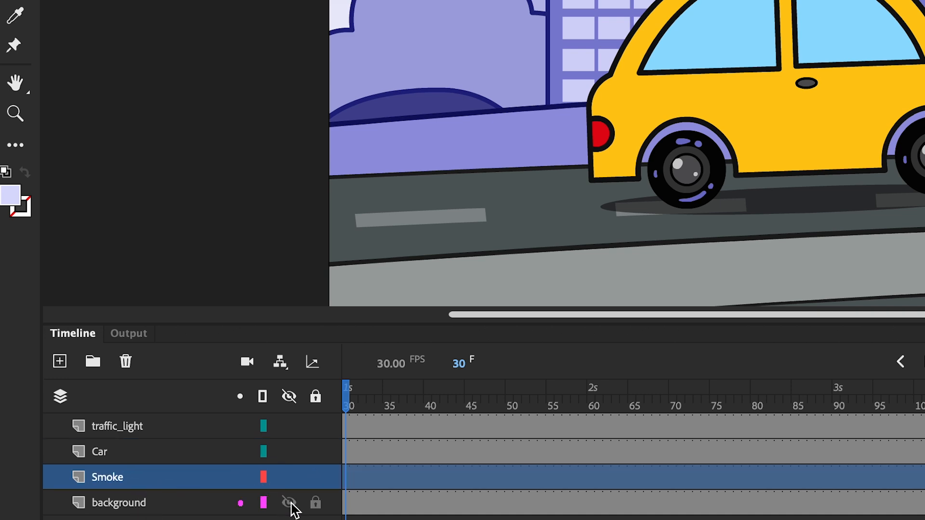
drag(315, 426, 318, 455)
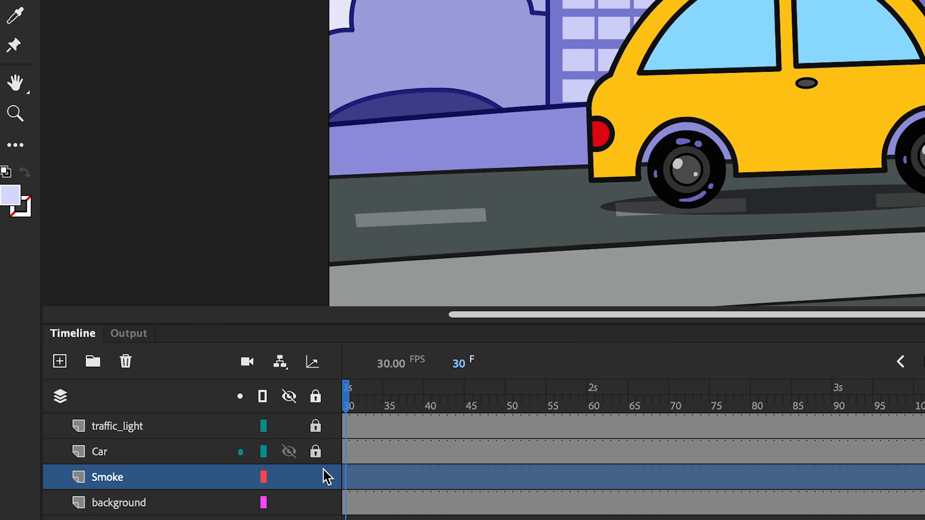
click(315, 502)
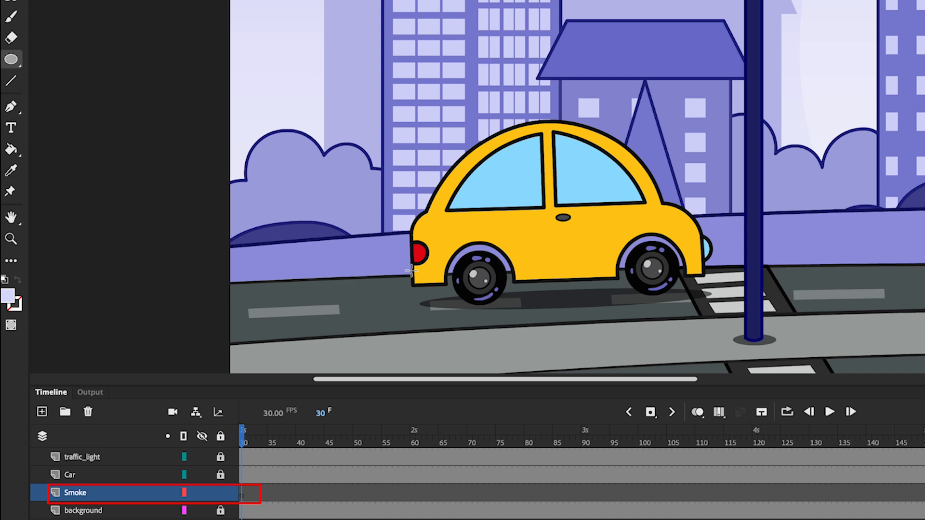
Draw a small circle at the car's rear bumper and convert it to a Graphic symbol named Smoke
drag(411, 270, 390, 280)
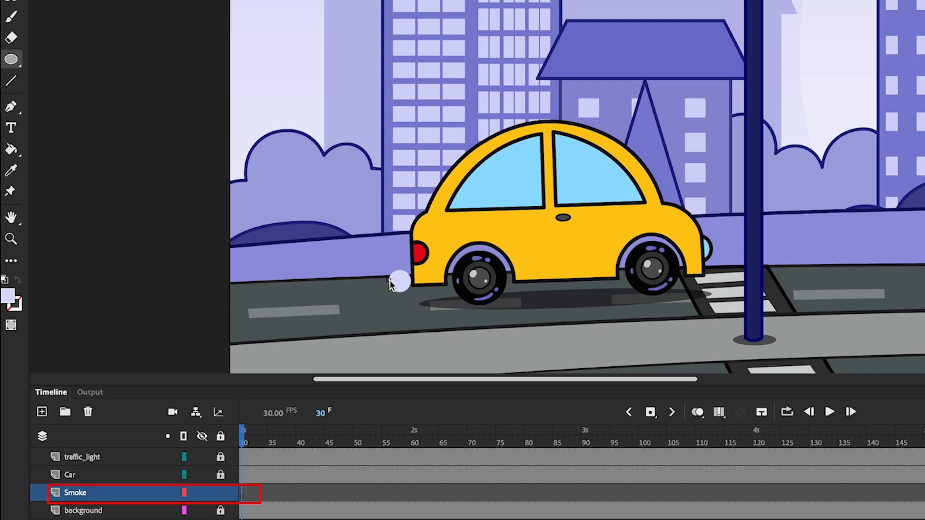
key(v)
right_click(396, 281)
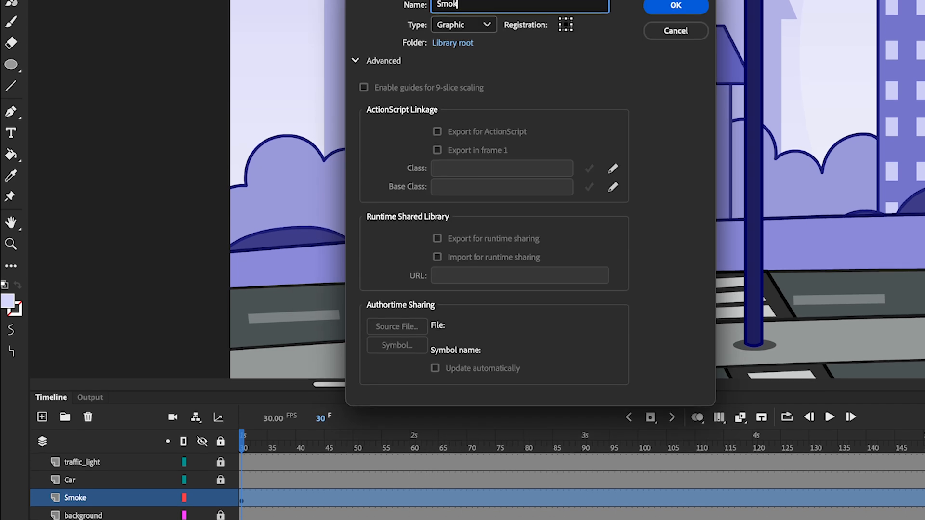
text(e)
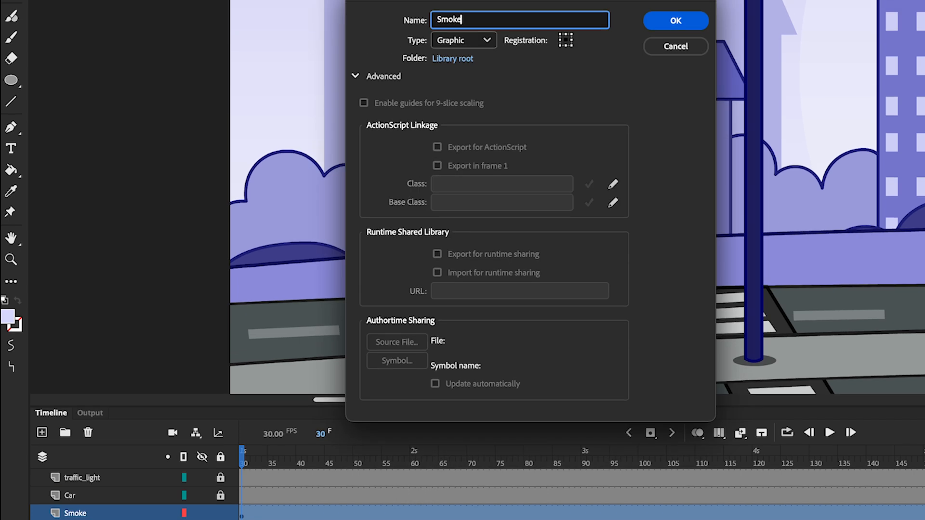
click(679, 25)
Open the Smoke symbol for editing and insert a keyframe at frame 35 of Layer_1
double_click(370, 309)
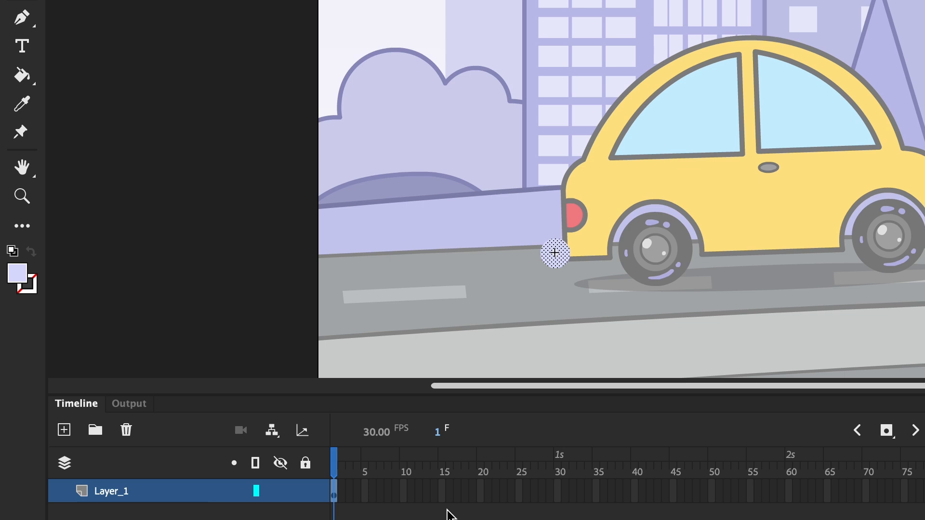
click(598, 490)
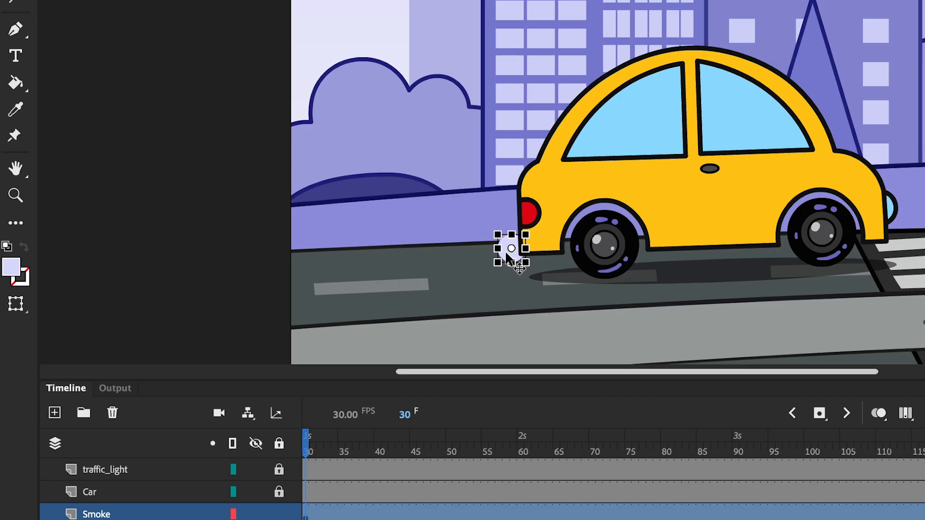
double_click(508, 258)
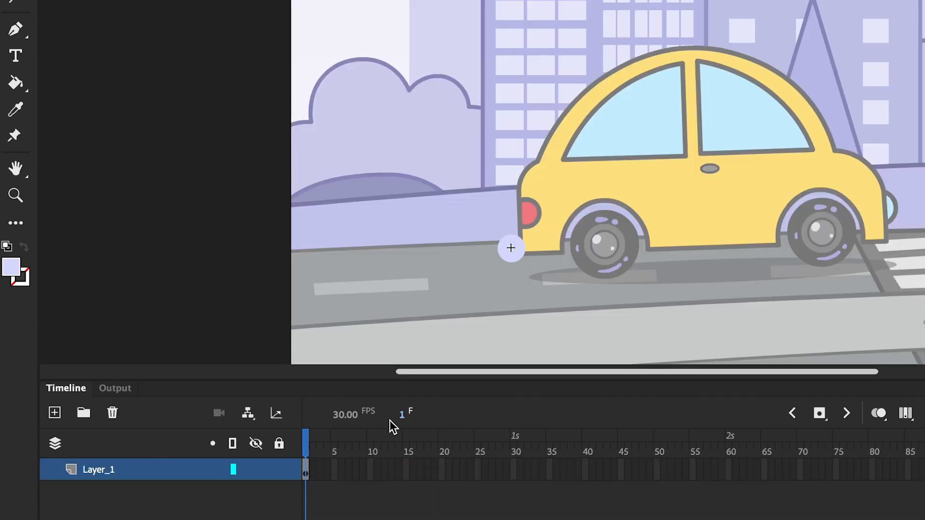
click(549, 469)
key(F6)
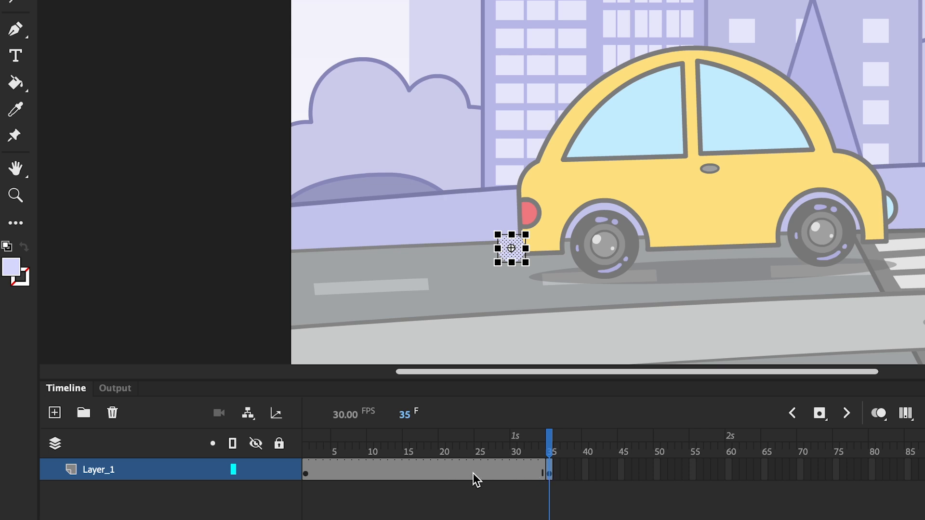
Create a shape tween on Layer_1 between the keyframes at frames 1 and 35
click(312, 455)
drag(312, 455, 549, 461)
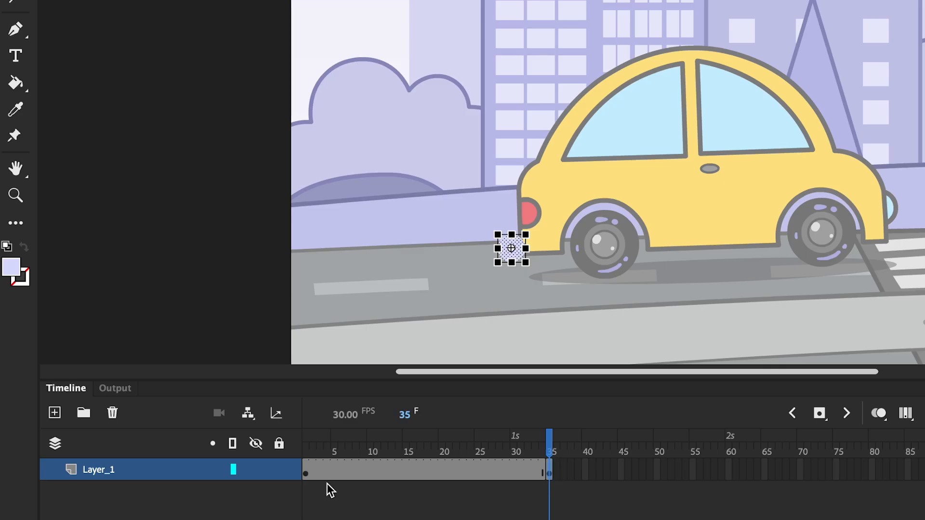
click(304, 475)
click(419, 471)
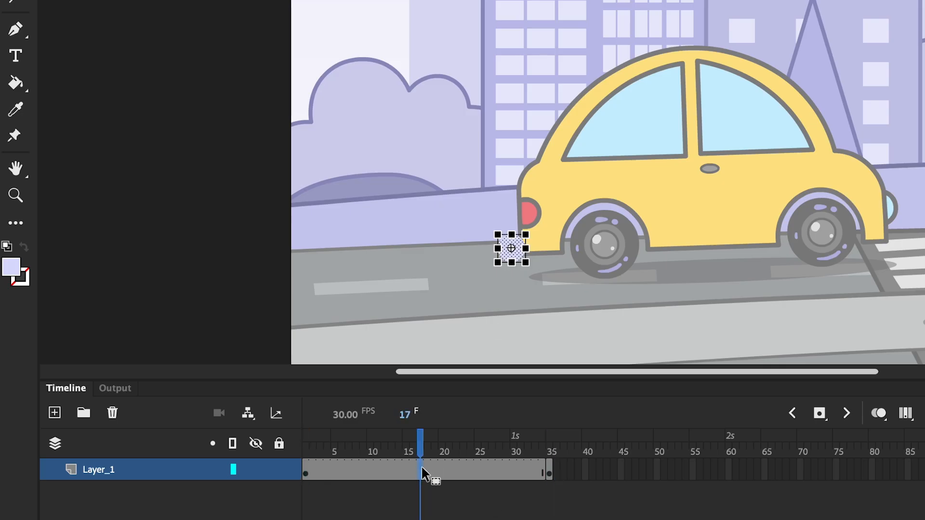
right_click(421, 465)
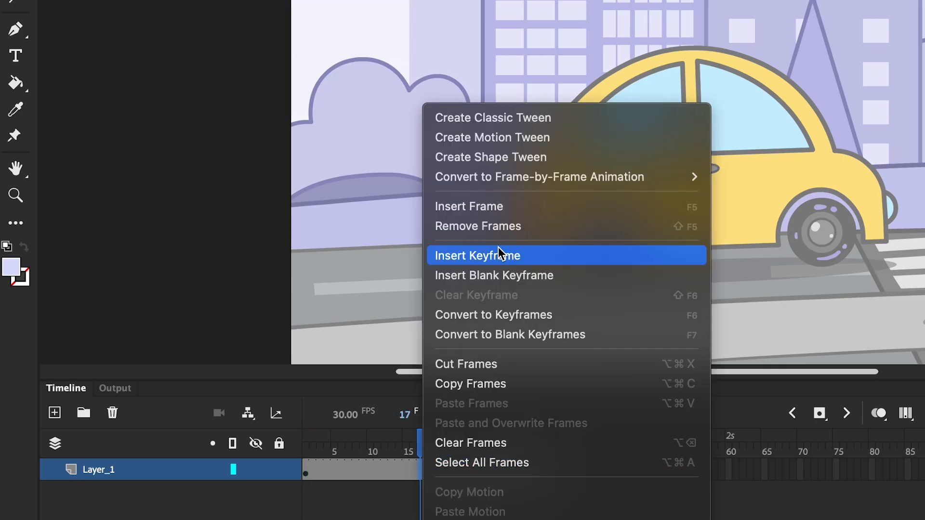
click(526, 157)
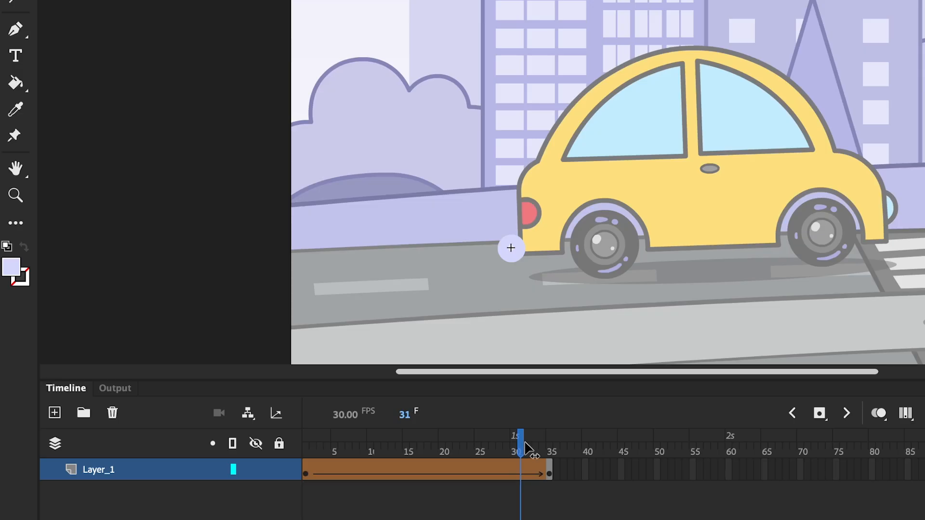
Move the smoke circle farther behind the car at the frame 35 keyframe
drag(524, 441, 549, 448)
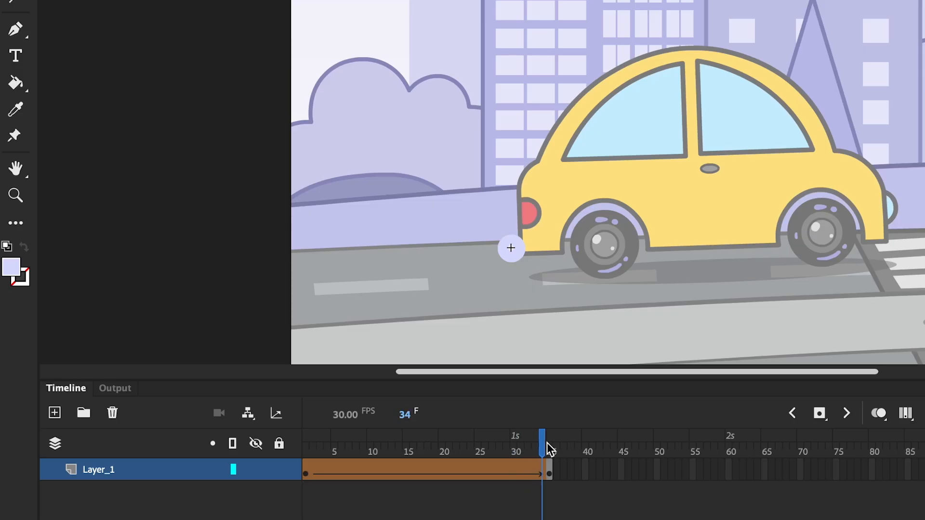
click(550, 474)
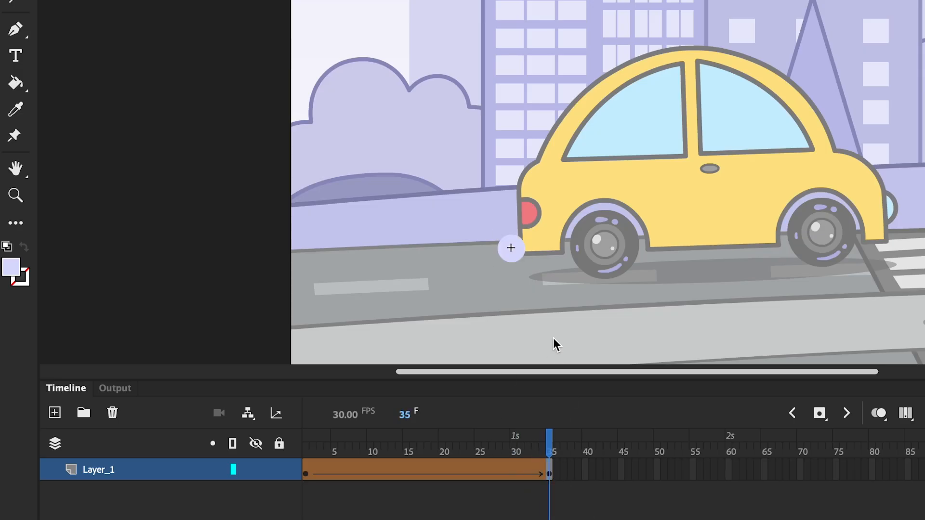
drag(512, 258, 448, 250)
click(539, 509)
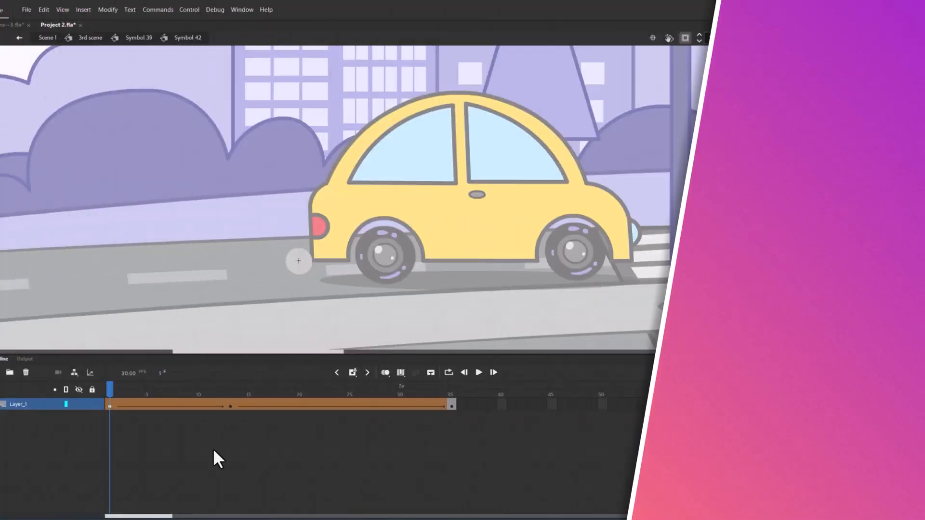
Lower the fill opacity of the smoke circle at frame 1 and shrink it with proportions locked
click(304, 270)
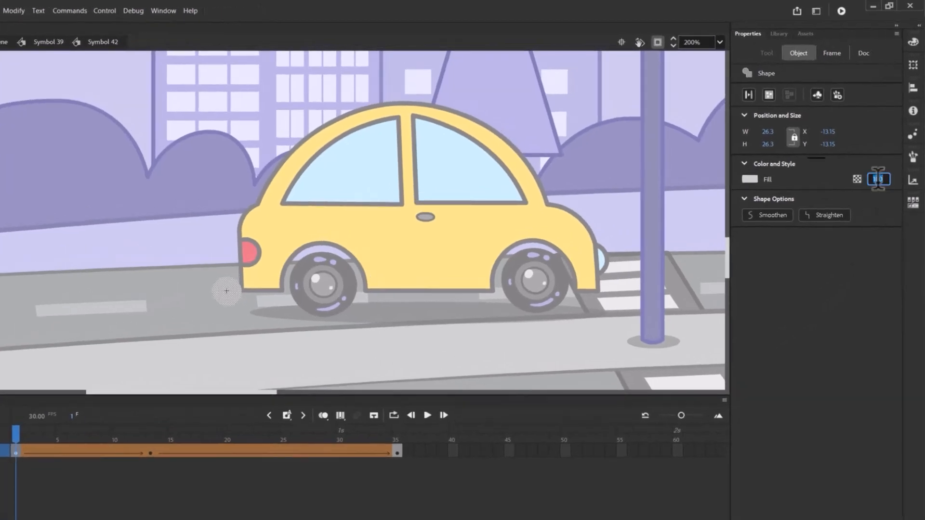
drag(882, 183, 870, 183)
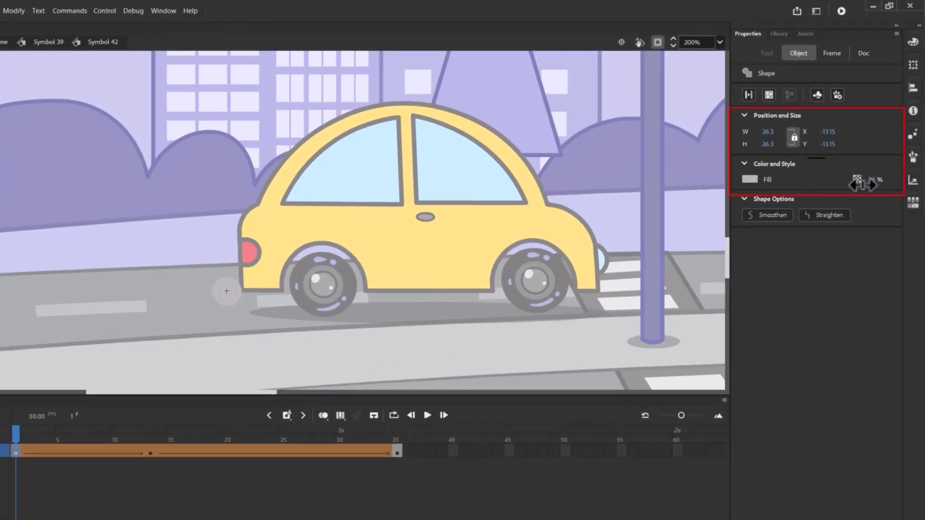
drag(771, 133, 765, 133)
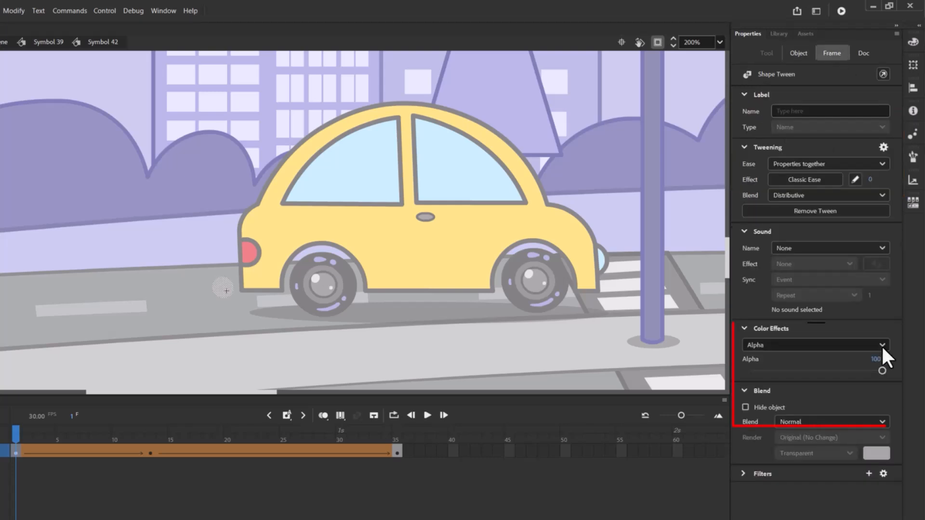
Apply an Alpha color effect of 33% to the frame 1 keyframe
click(880, 345)
click(843, 413)
drag(877, 369, 847, 371)
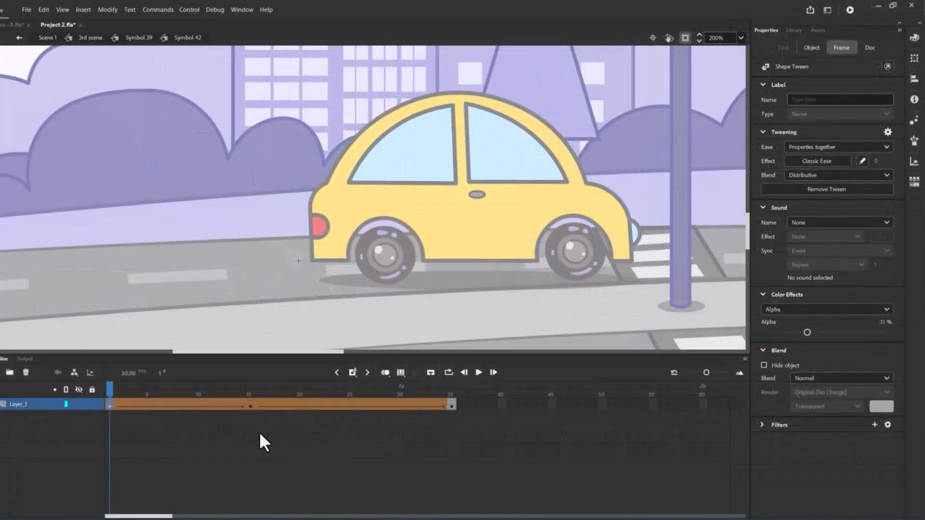
Enlarge the smoke circle to 47 × 47 with 100% fill opacity at the frame 15 keyframe, and shrink it at frame 35
key(F6)
click(250, 407)
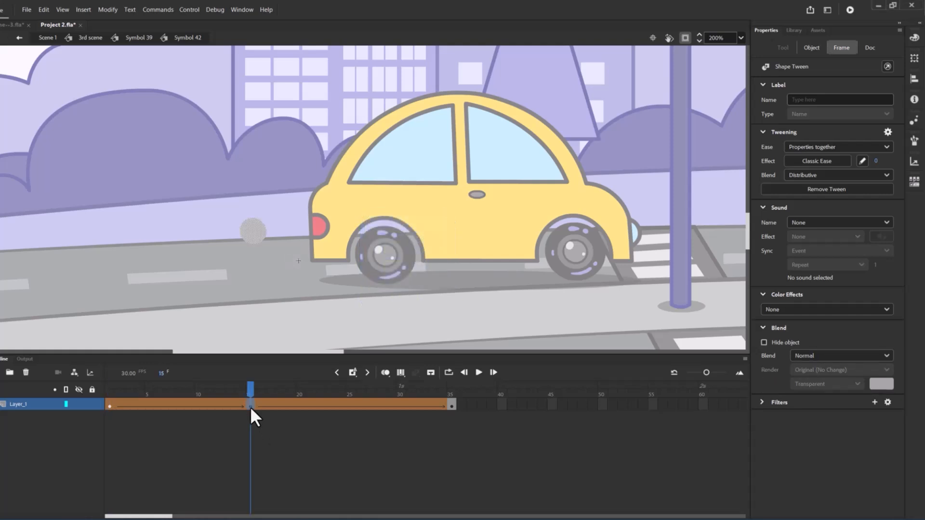
click(811, 47)
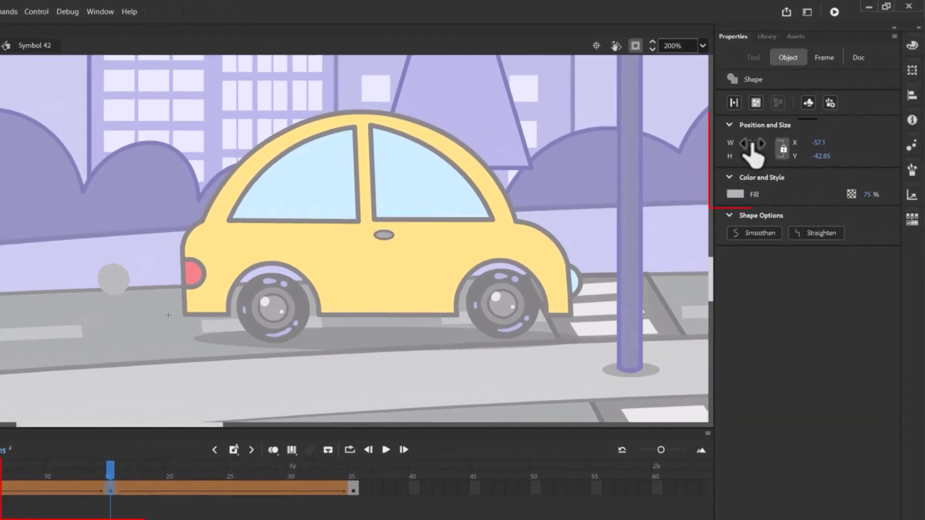
mouse_move(750, 145)
mouse_down()
mouse_move(768, 143)
mouse_move(759, 148)
mouse_up()
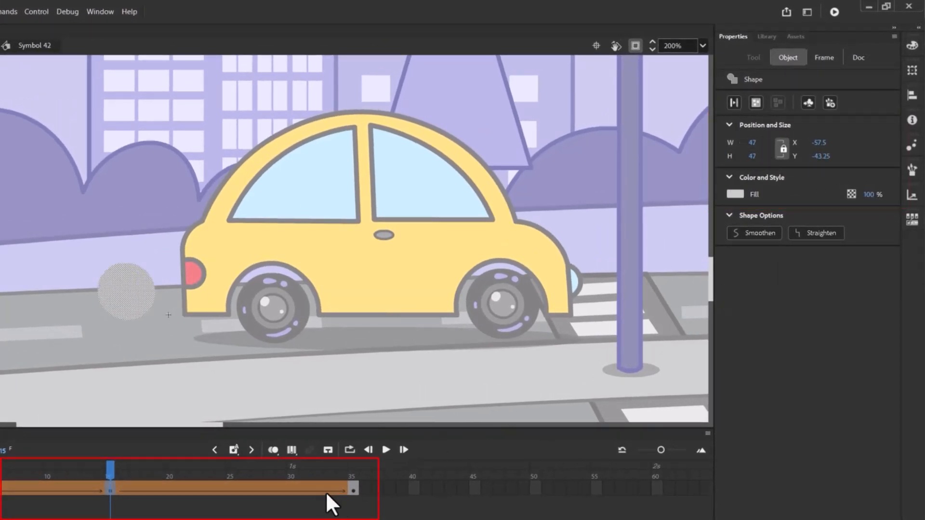
click(353, 489)
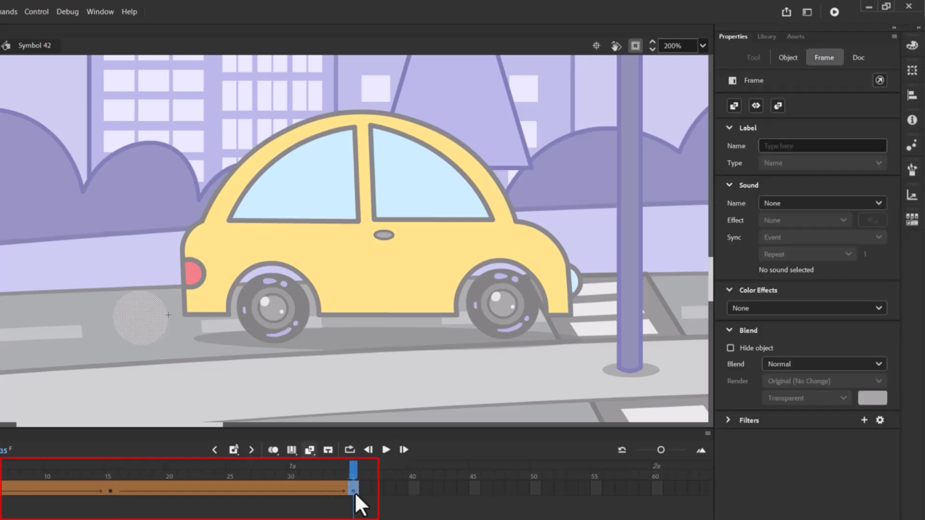
drag(751, 143, 735, 145)
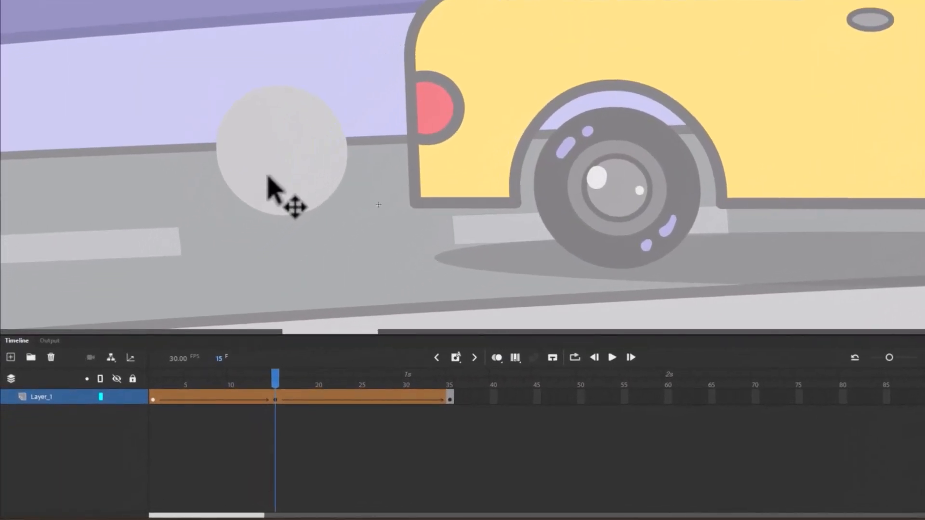
Duplicate Layer_1 and shift the copy's animation so that it starts at frame 15
right_click(61, 395)
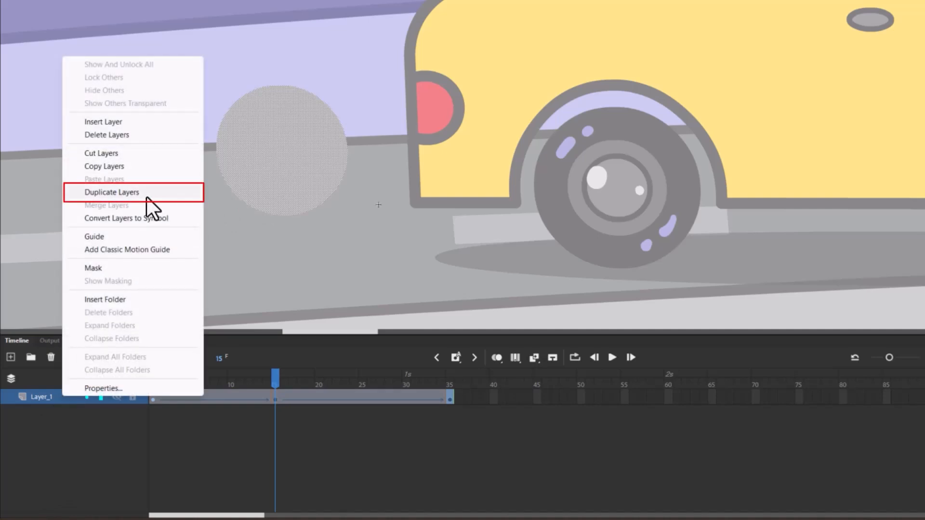
click(120, 193)
drag(223, 396, 354, 401)
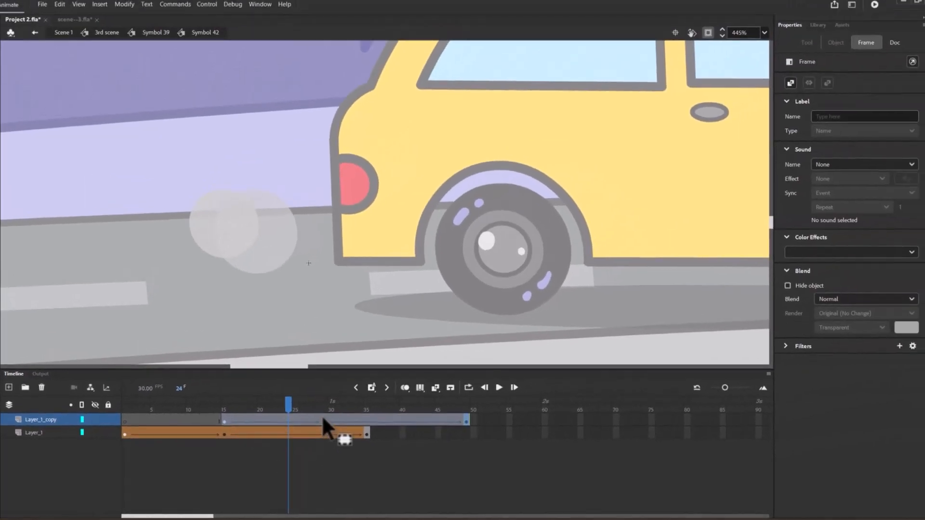
click(404, 397)
click(296, 157)
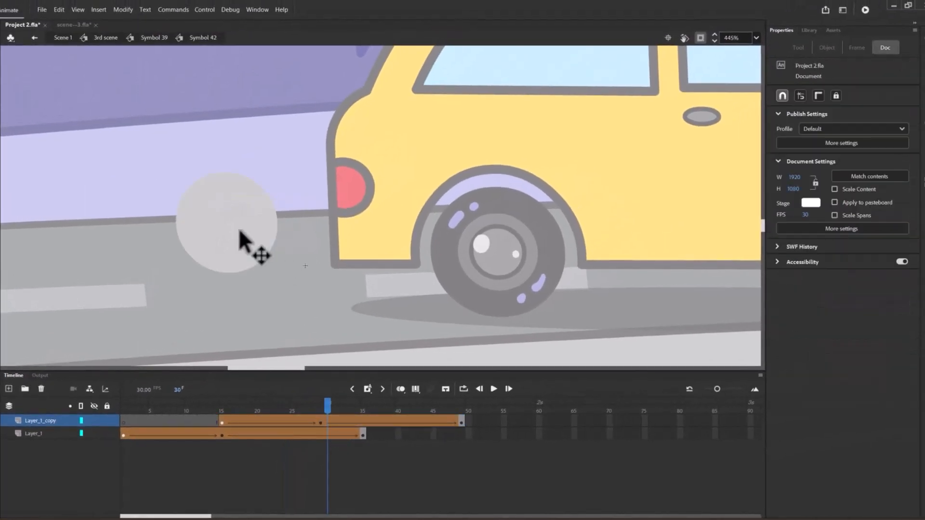
Resize the copied layer's circle at frame 29 to 13.95 × 13.95 and reposition it between the first puff and the bumper
click(319, 422)
click(233, 218)
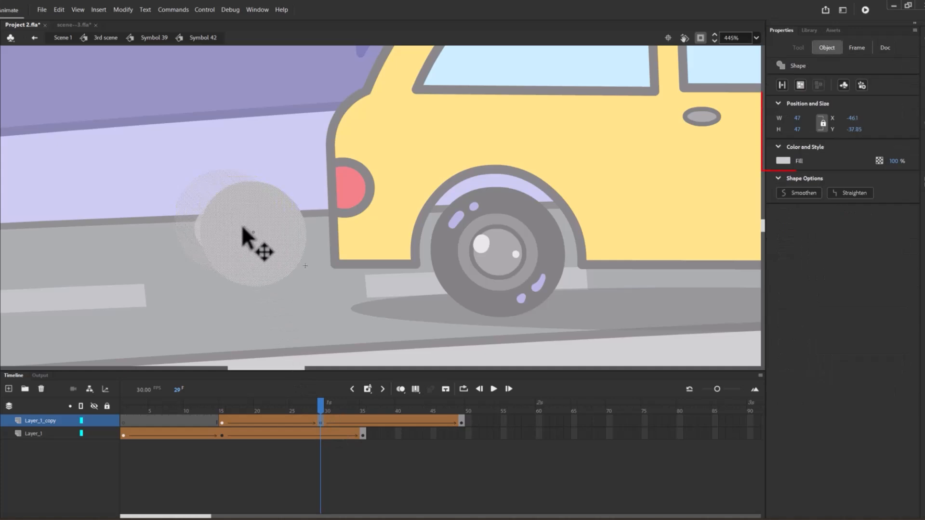
drag(242, 224, 247, 228)
drag(798, 119, 779, 118)
drag(209, 198, 234, 250)
drag(797, 119, 813, 119)
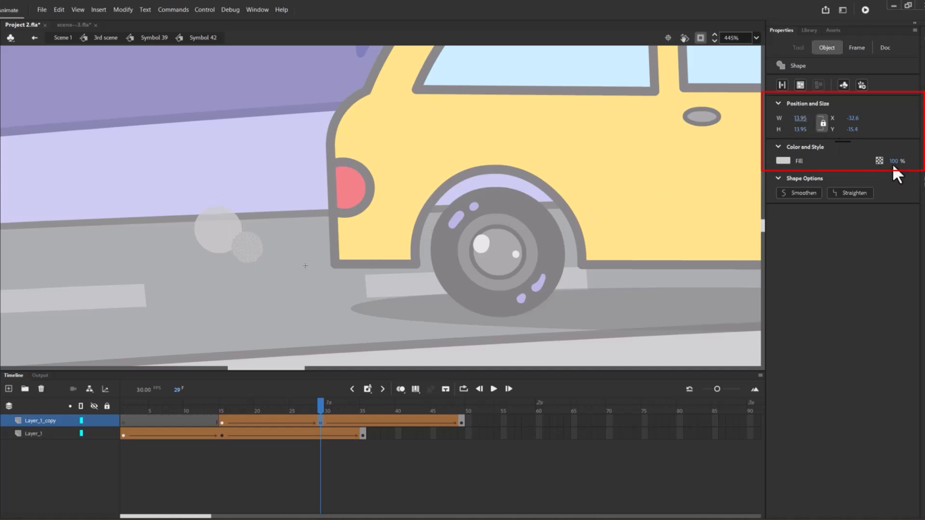
Preview the overlapping smoke puffs by moving through the frames of the layered animation
drag(321, 404, 426, 407)
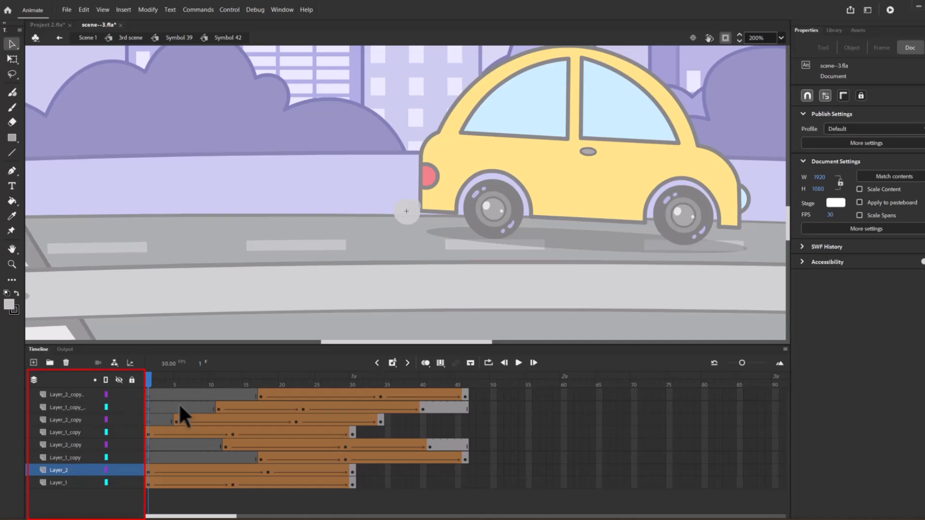
mouse_move(150, 381)
mouse_down()
mouse_move(451, 399)
mouse_move(162, 391)
mouse_up()
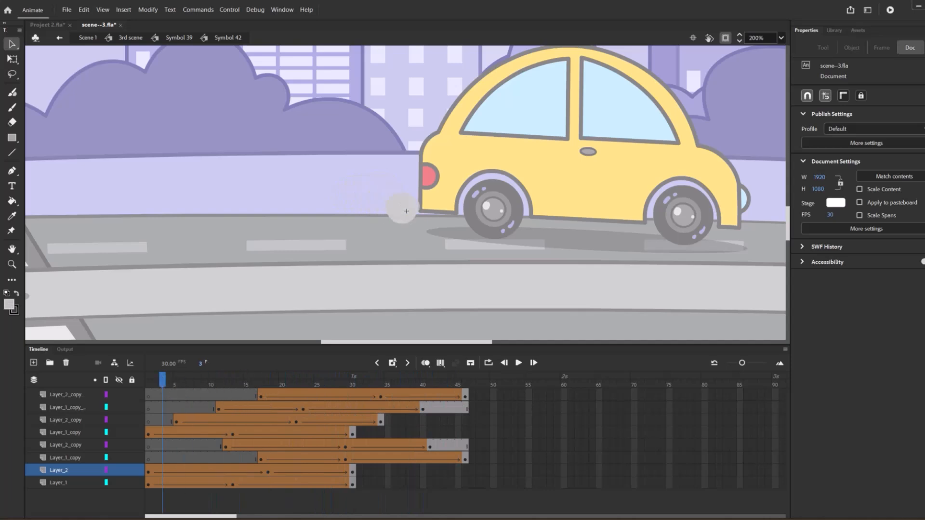